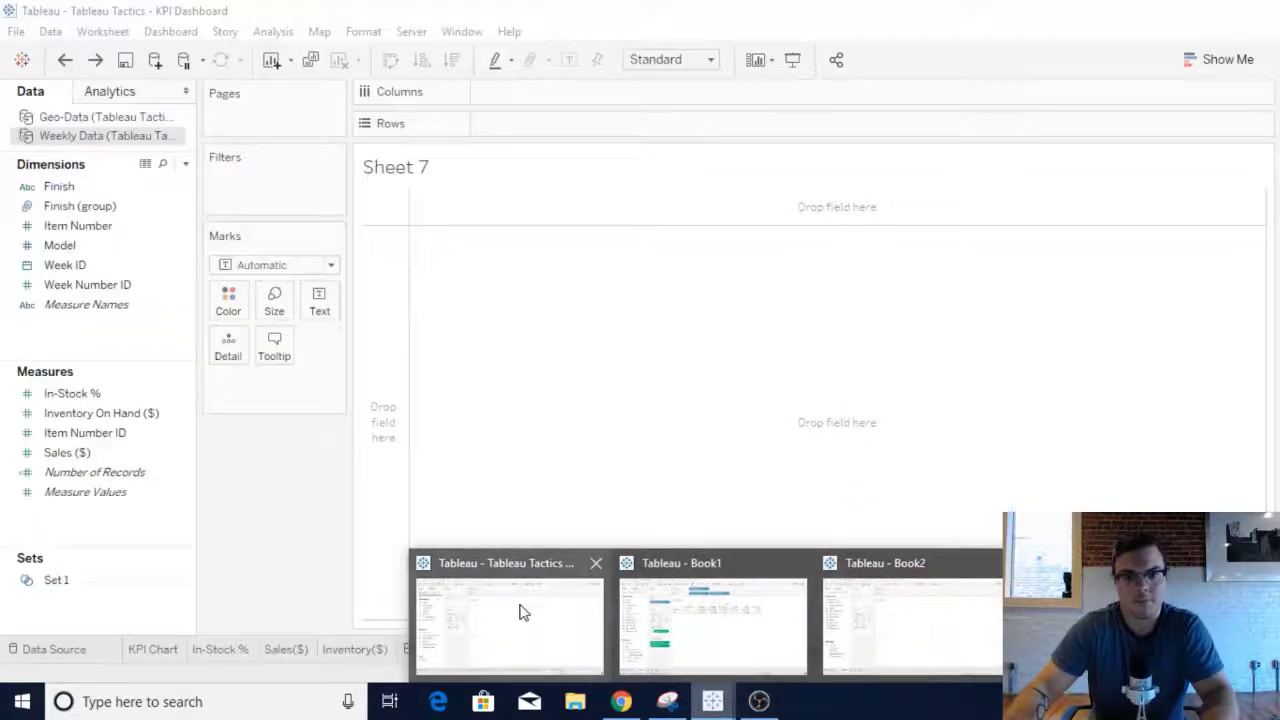
- In the KPI Dashboard's Sheet 7, put Week ID on Rows shown as Weekday
left_click(528, 628)
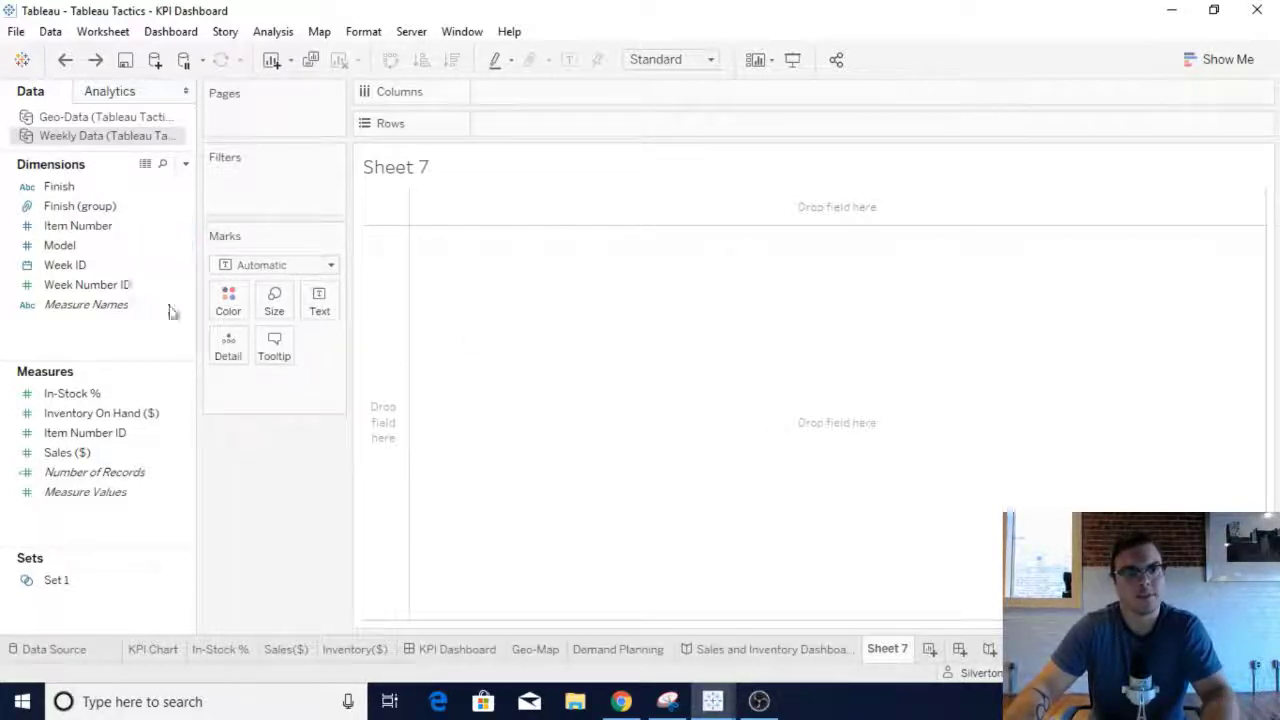
left_click(66, 267)
left_click_drag(66, 267, 617, 315)
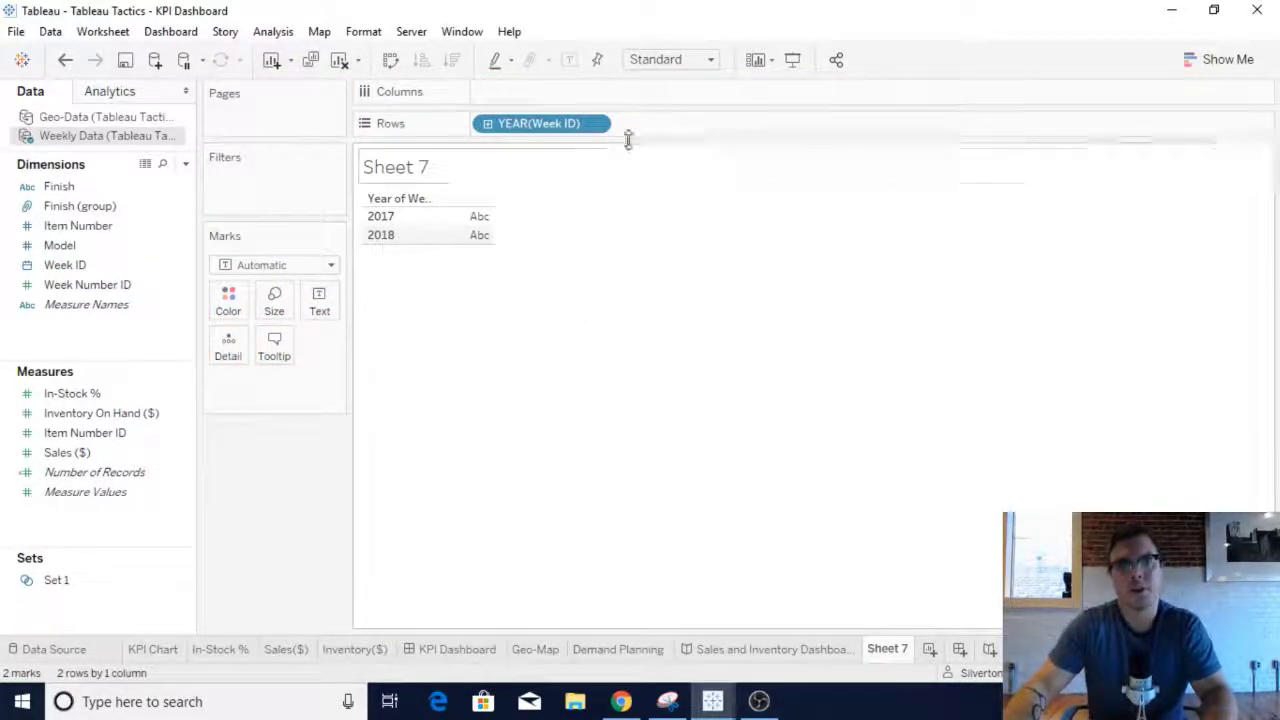
mouse_move(594, 124)
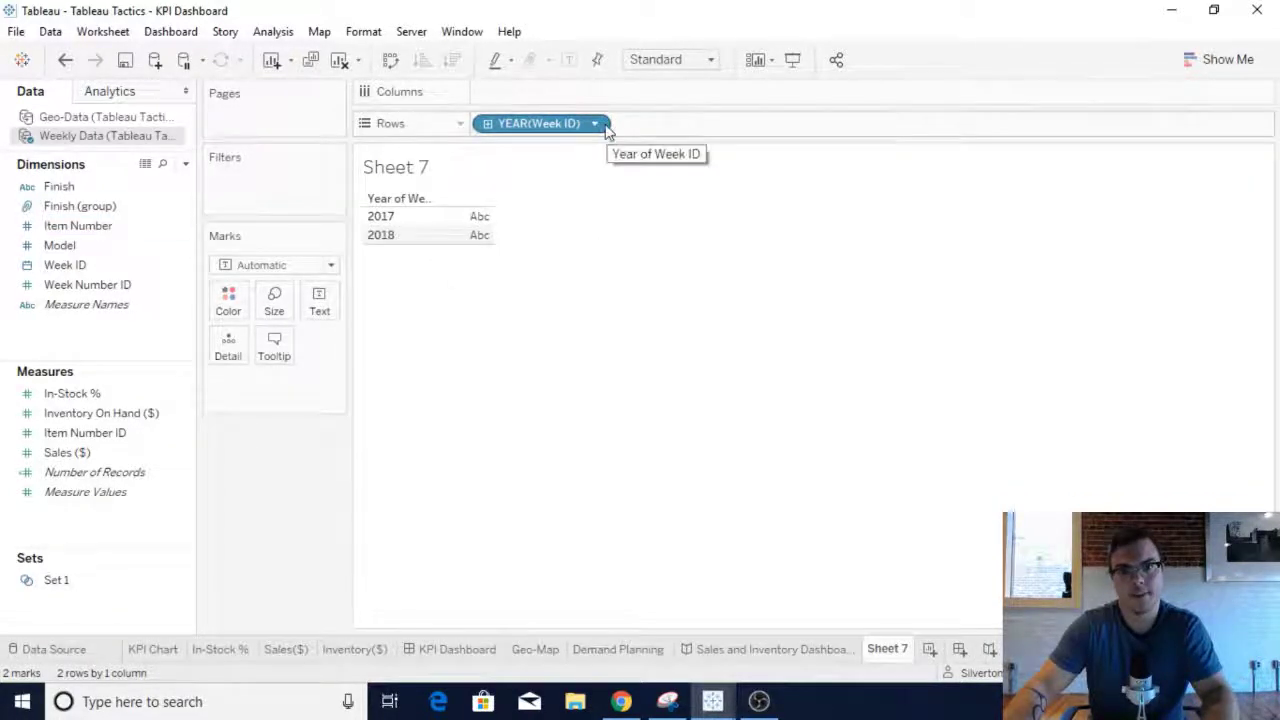
left_click(595, 124)
mouse_move(580, 389)
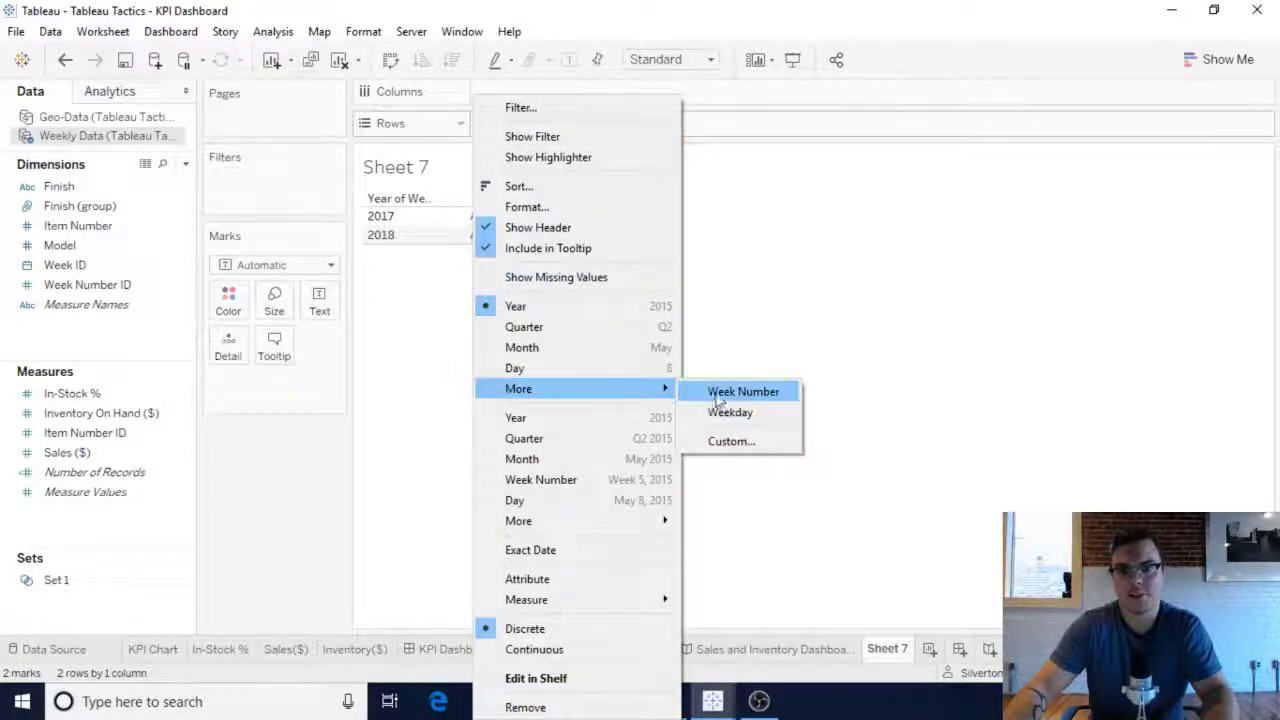
left_click(730, 412)
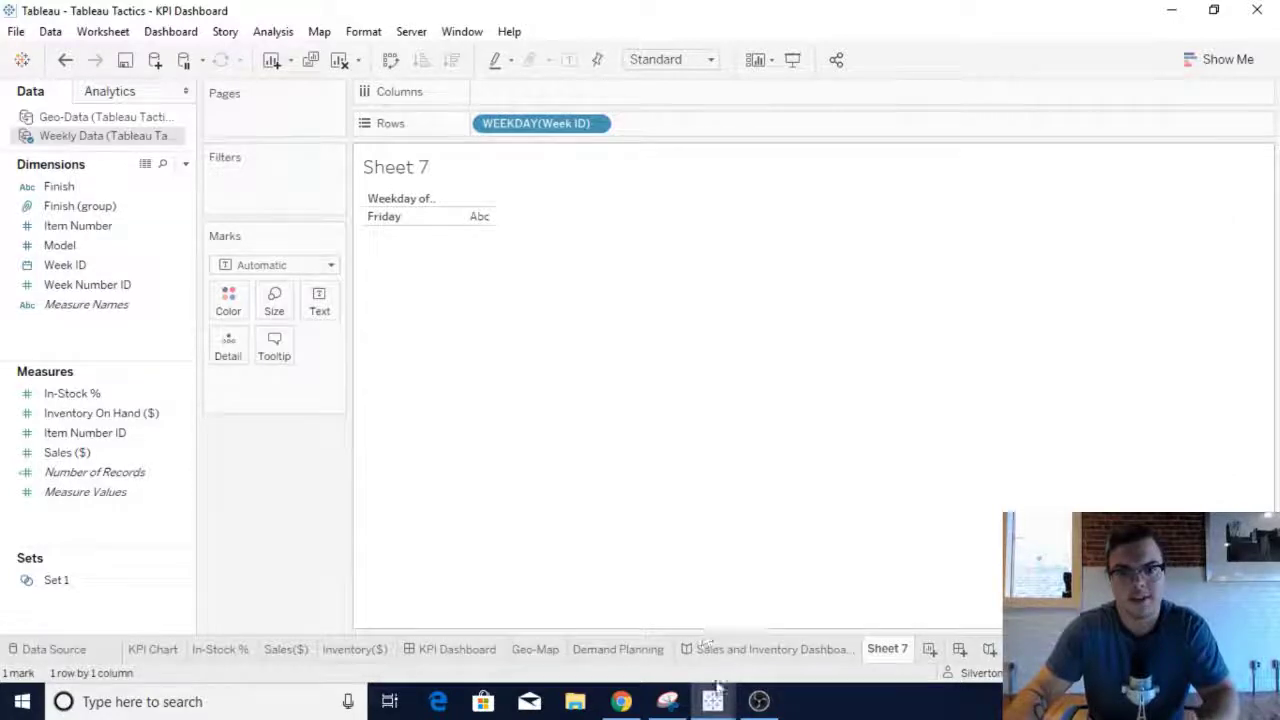
mouse_move(712, 701)
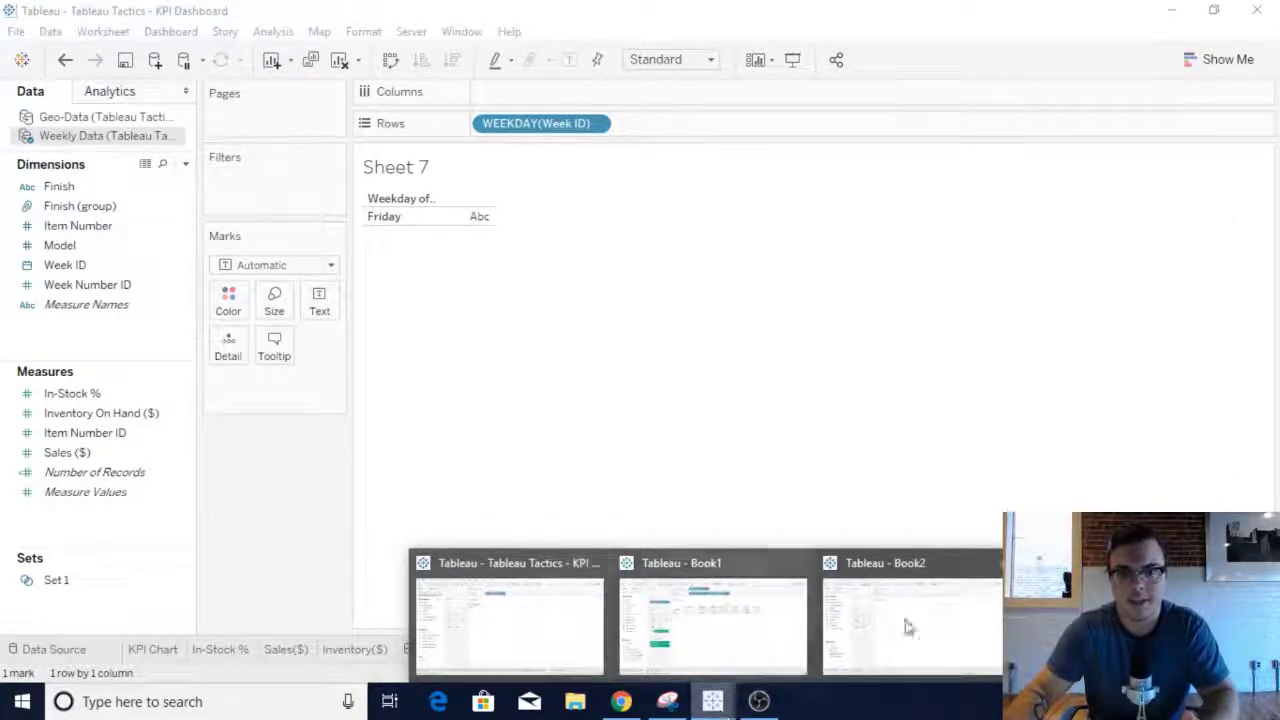
- In Book2, list the Purchased On years as rows
left_click(958, 636)
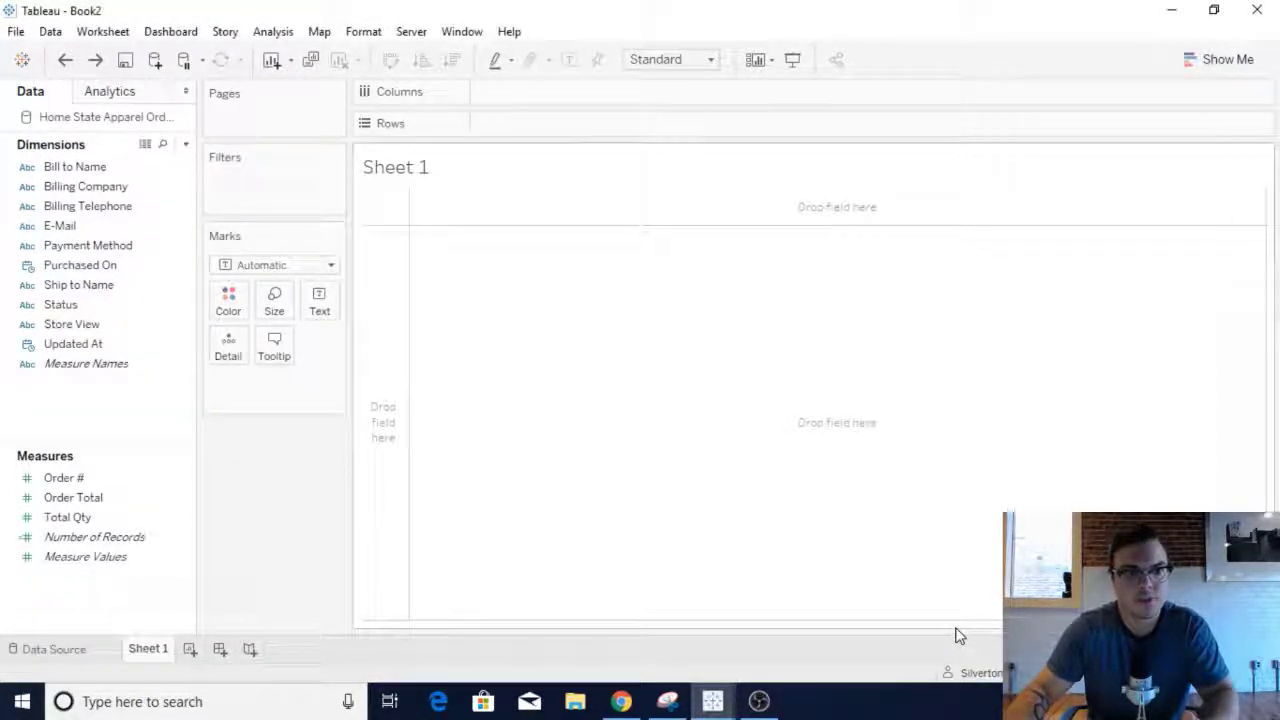
left_click(80, 266)
left_click_drag(80, 270, 738, 312)
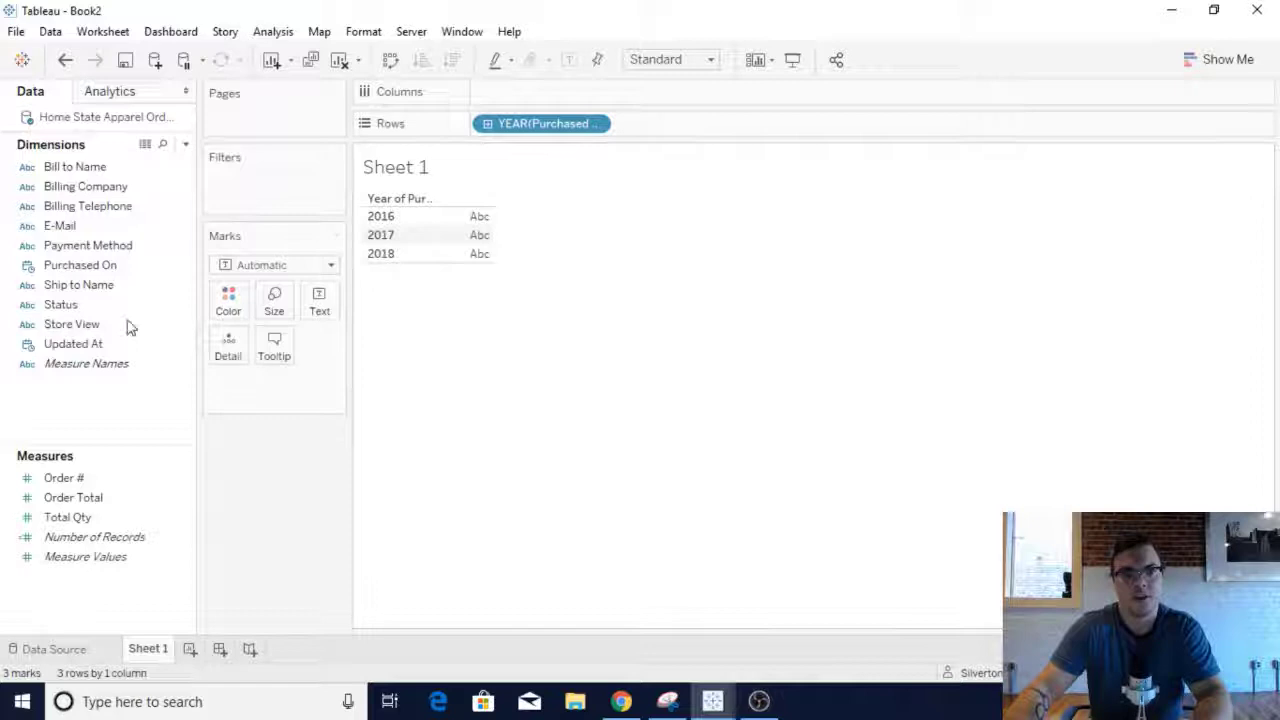
- Filter Purchased On by years, excluding 2016 to keep only 2017 and 2018
left_click(85, 270)
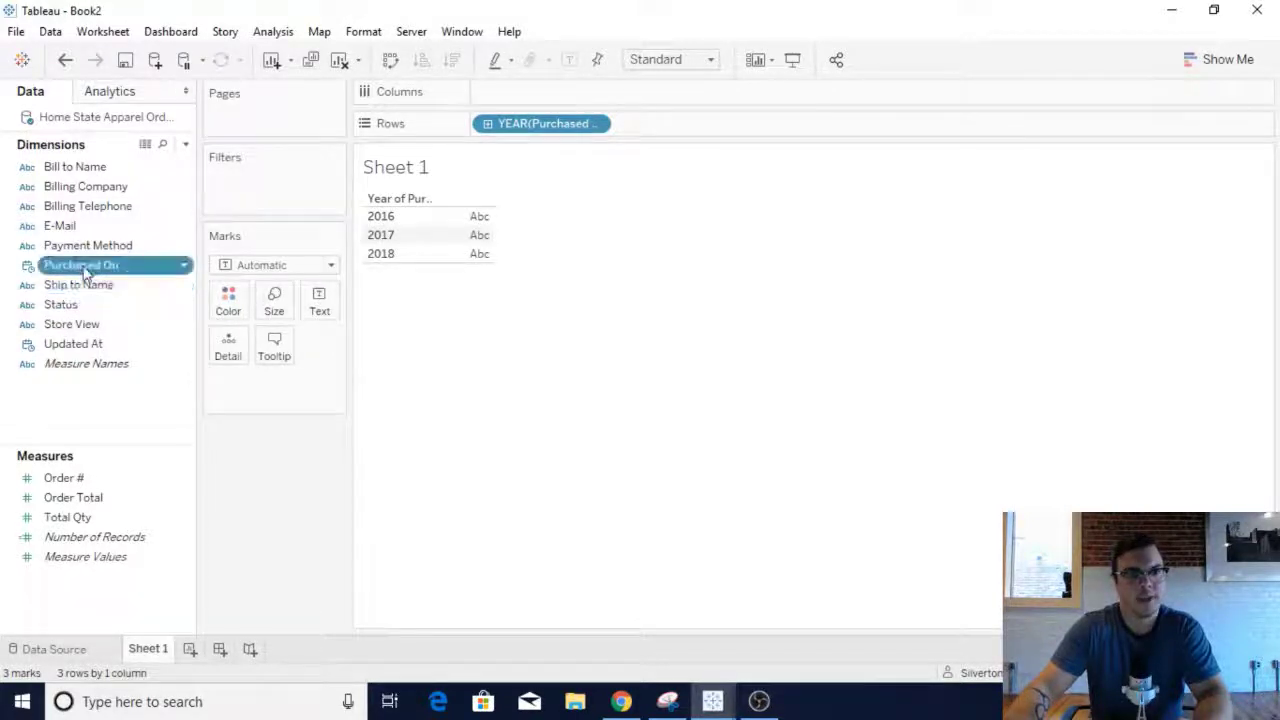
left_click_drag(85, 270, 252, 190)
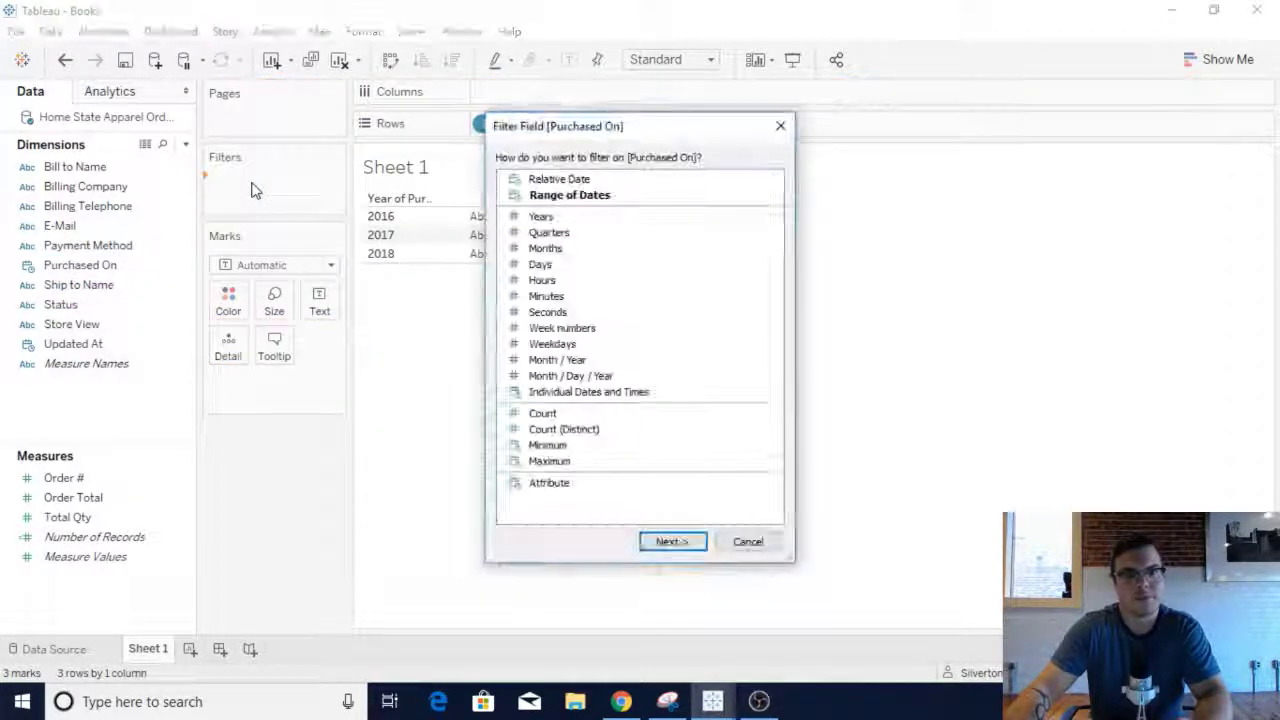
left_click(541, 218)
left_click(665, 541)
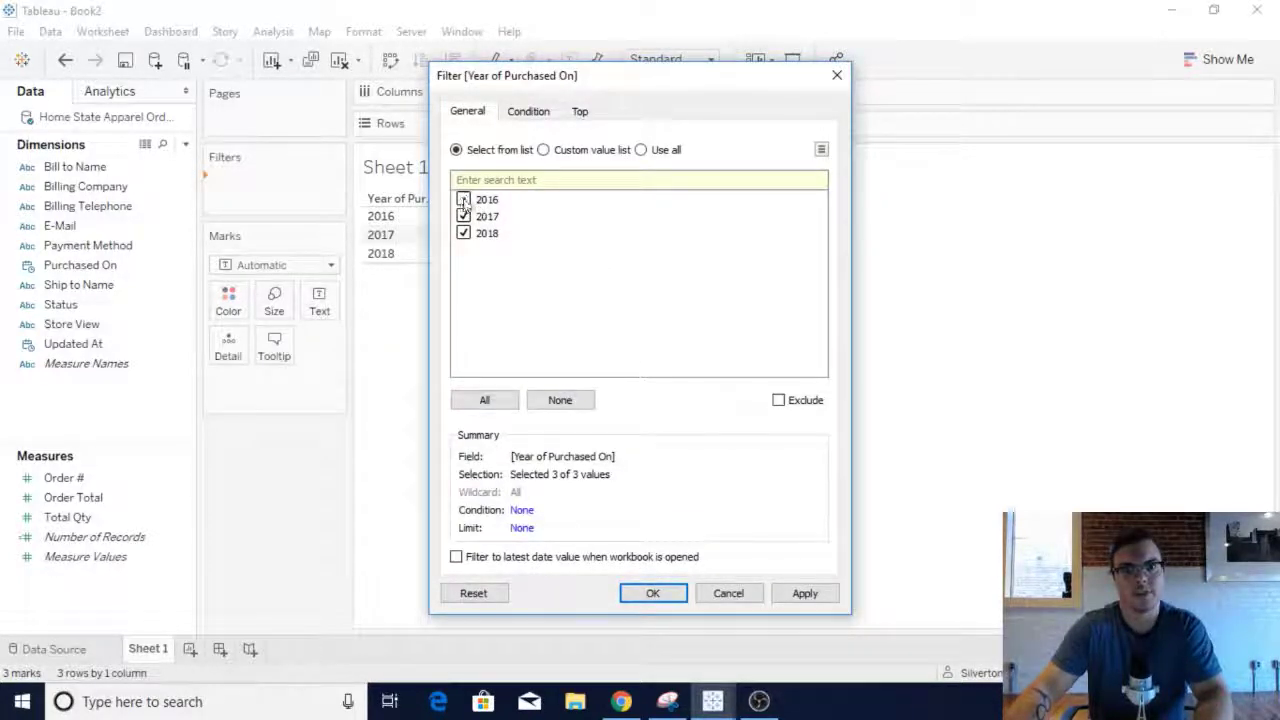
left_click(805, 593)
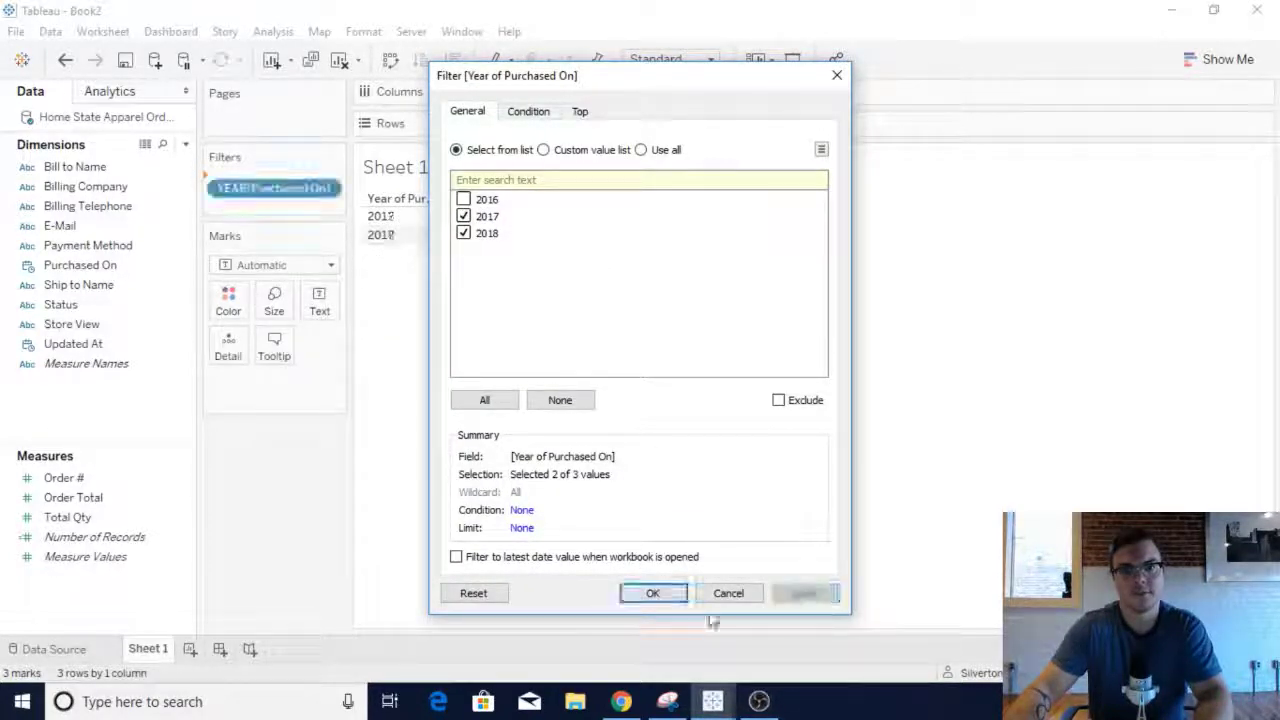
left_click(652, 593)
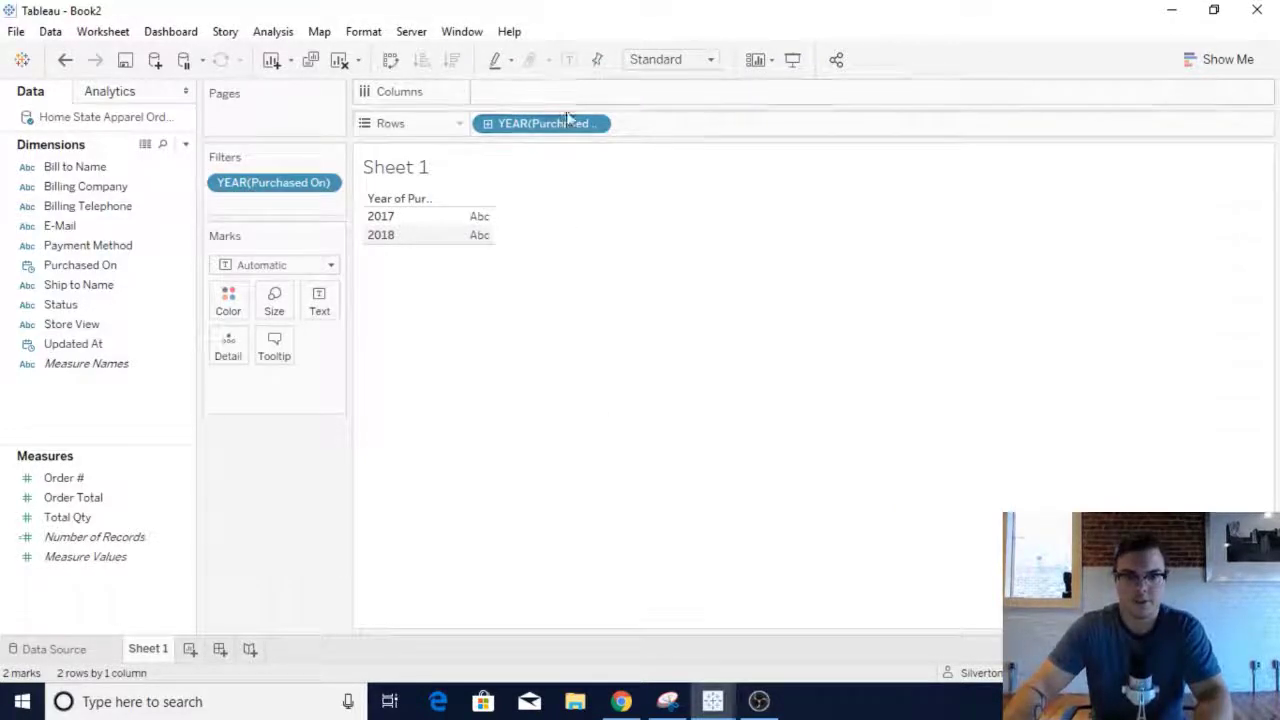
- Show Purchased On as weekday columns with summed Order Total under each day
left_click(595, 124)
mouse_move(518, 389)
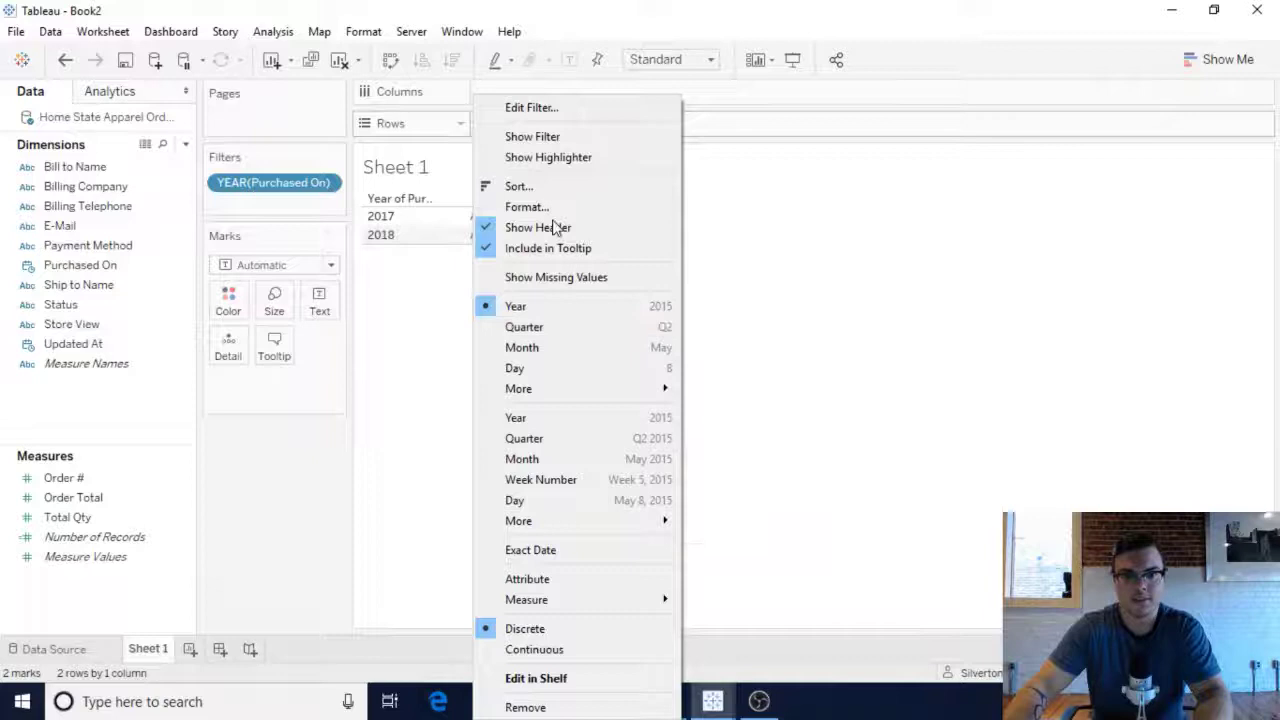
left_click(406, 412)
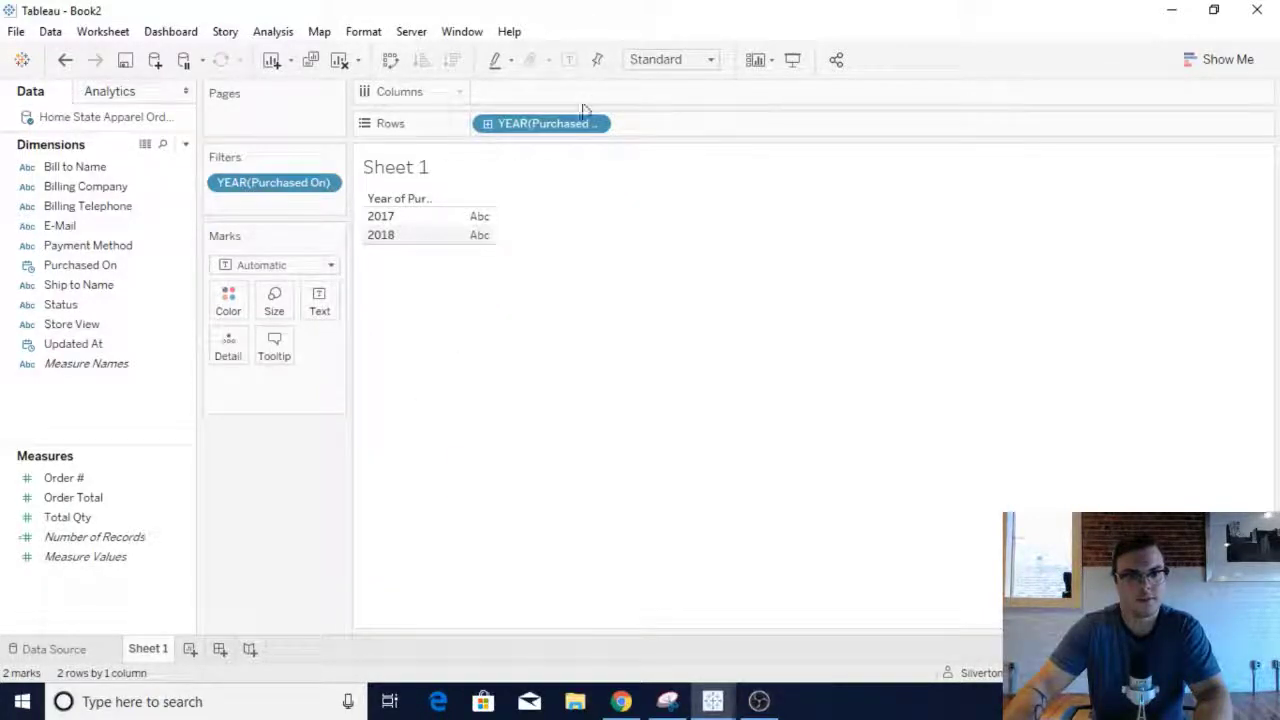
left_click(595, 124)
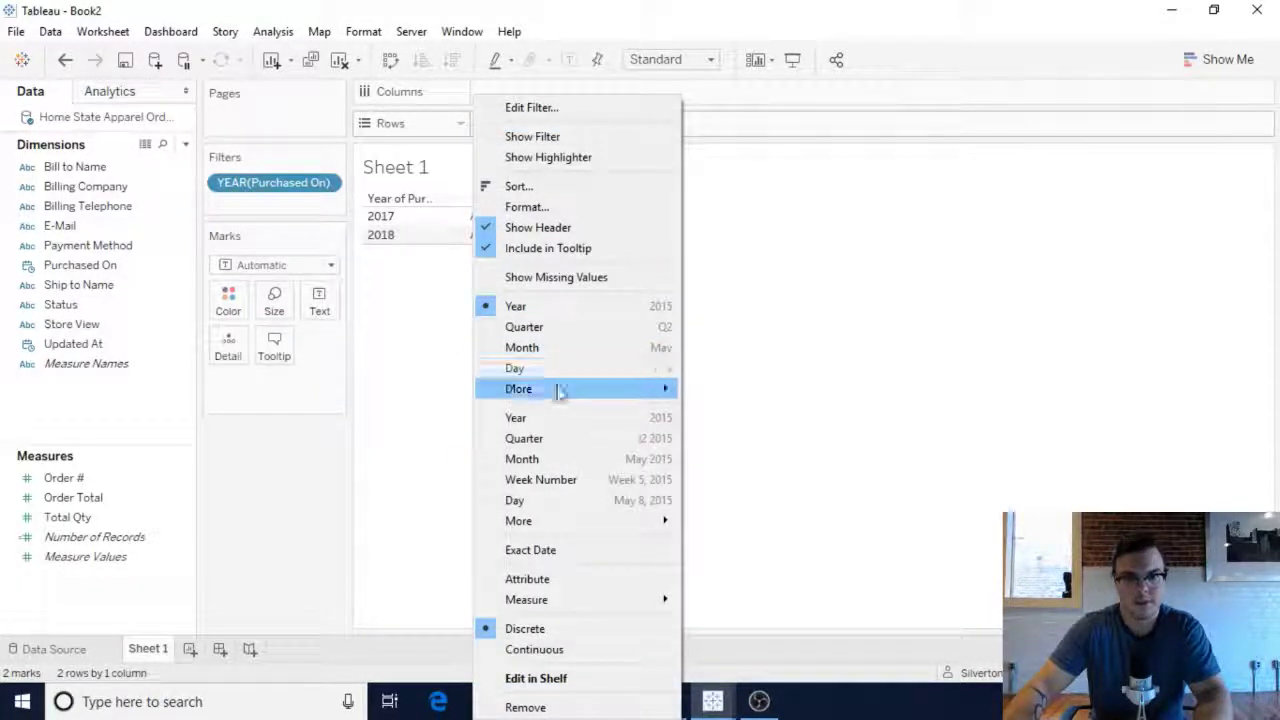
mouse_move(560, 389)
left_click(728, 482)
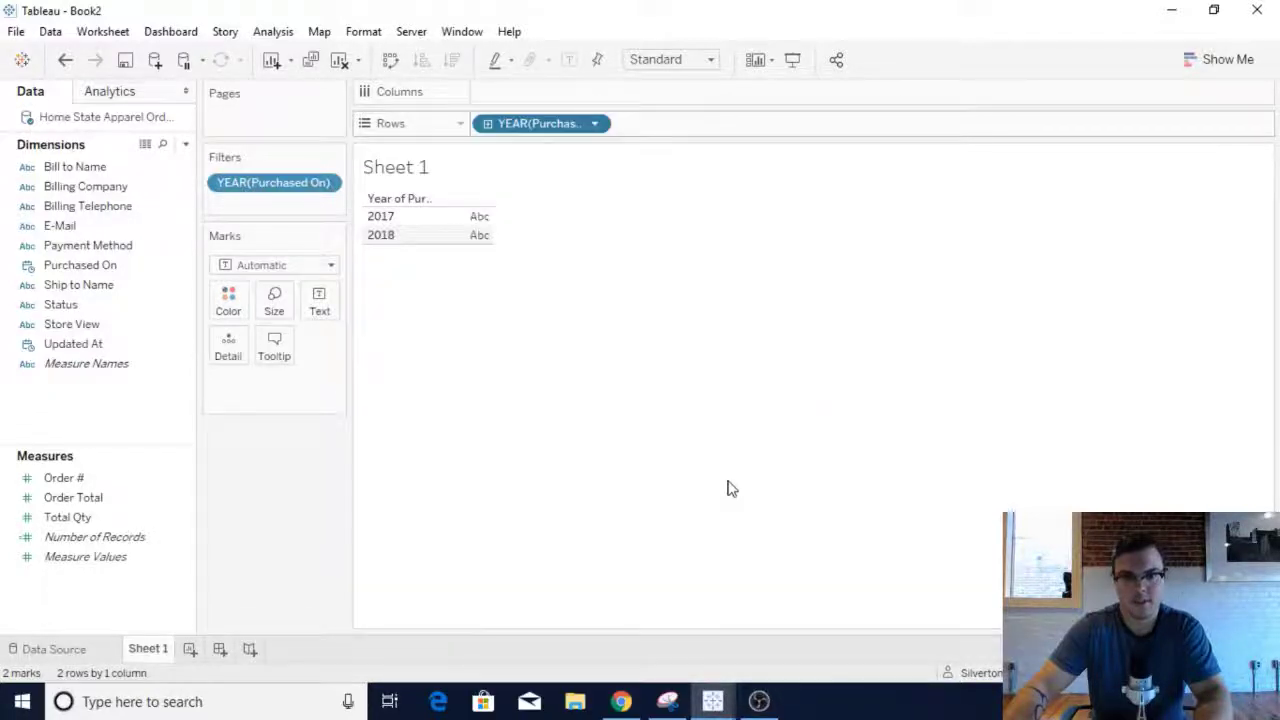
left_click_drag(556, 125, 568, 96)
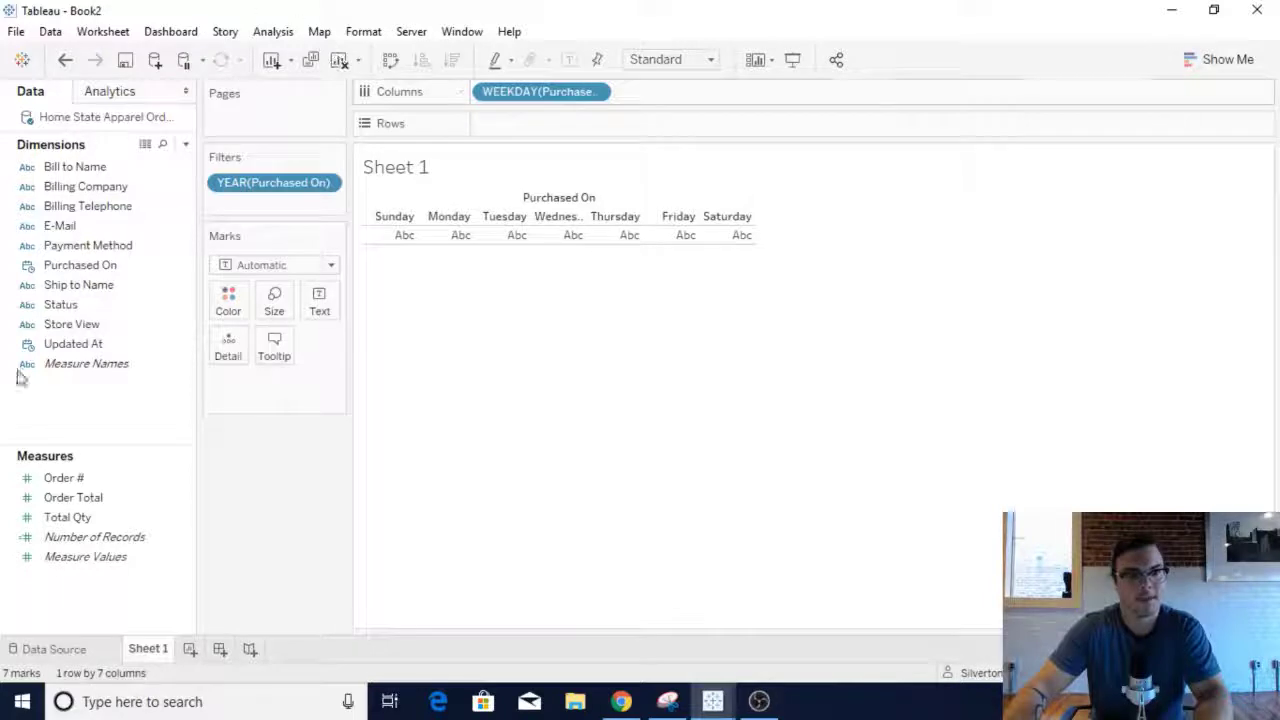
mouse_move(75, 497)
left_mouse_down()
mouse_move(565, 268)
mouse_move(563, 232)
left_mouse_up()
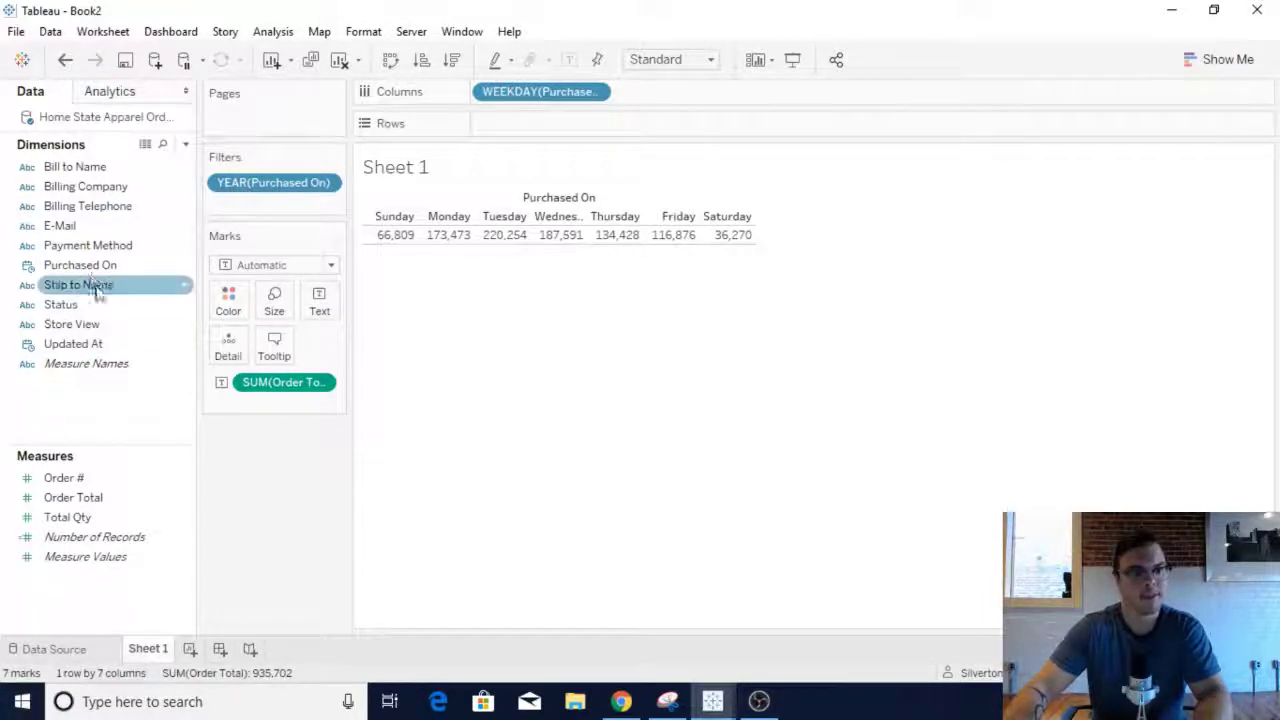
- Add YEAR(Purchased On) to Rows to split weekday totals into 2017 and 2018
mouse_move(165, 265)
left_mouse_down()
mouse_move(362, 250)
mouse_move(368, 235)
left_mouse_up()
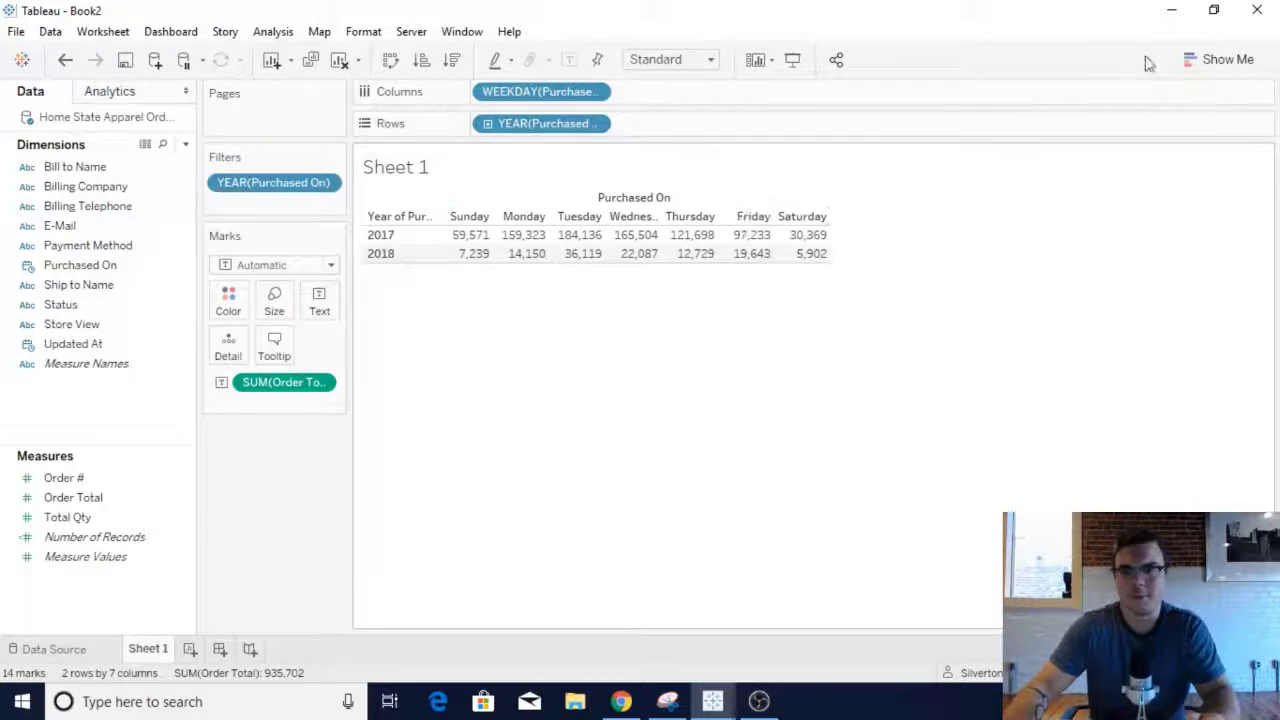
- Make a line chart colored by purchase year, 2017 blue and 2018 orange, then refresh with F5
left_click(1223, 58)
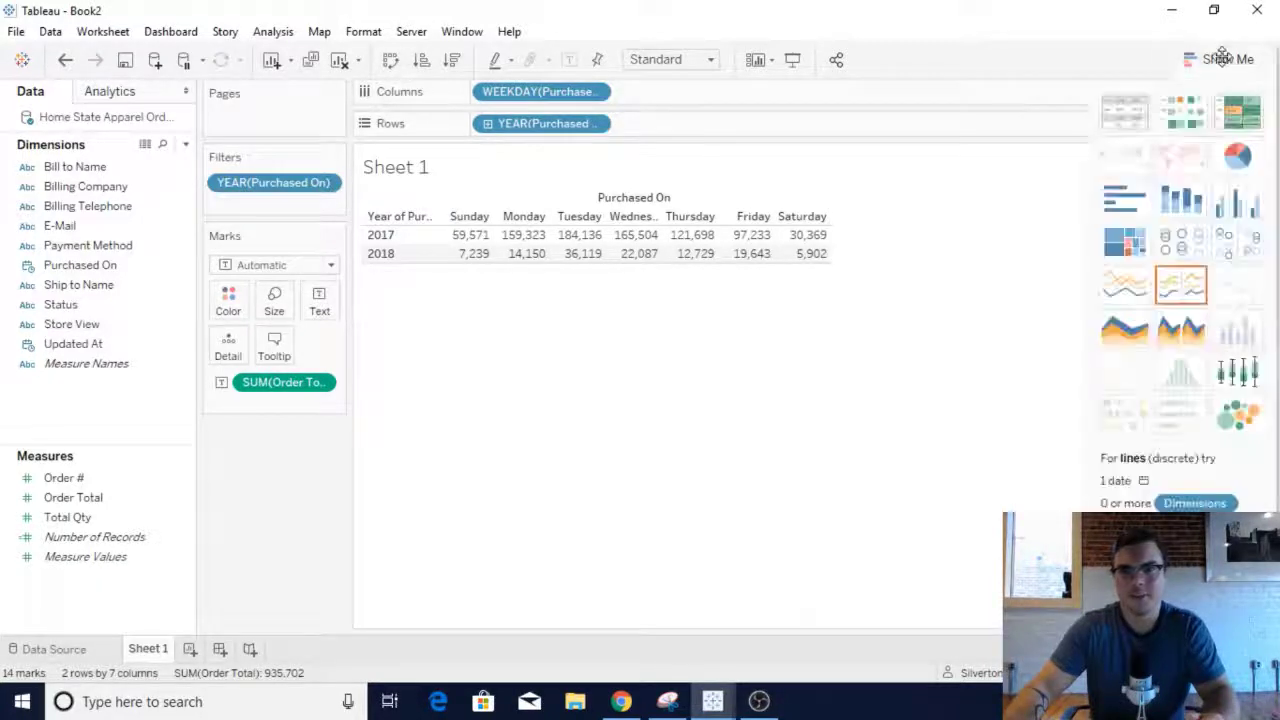
left_click(1128, 292)
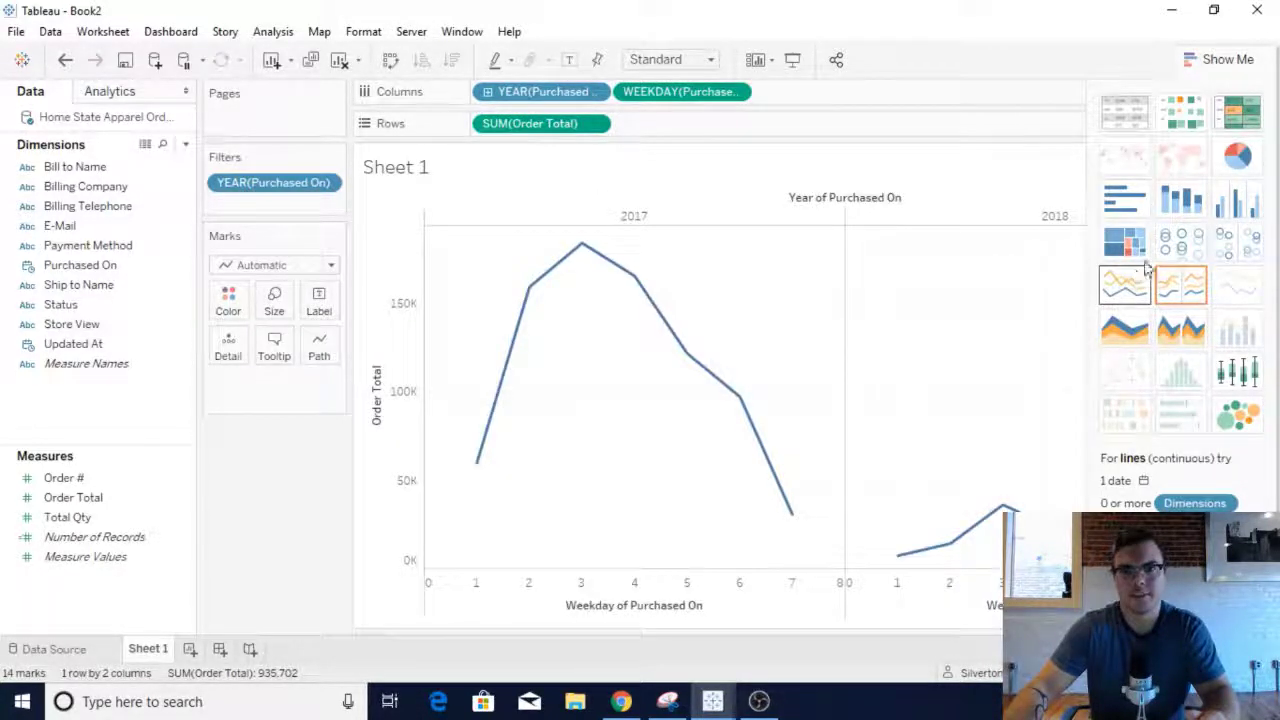
left_click(1222, 59)
mouse_move(545, 91)
left_mouse_down()
mouse_move(370, 247)
mouse_move(228, 297)
left_mouse_up()
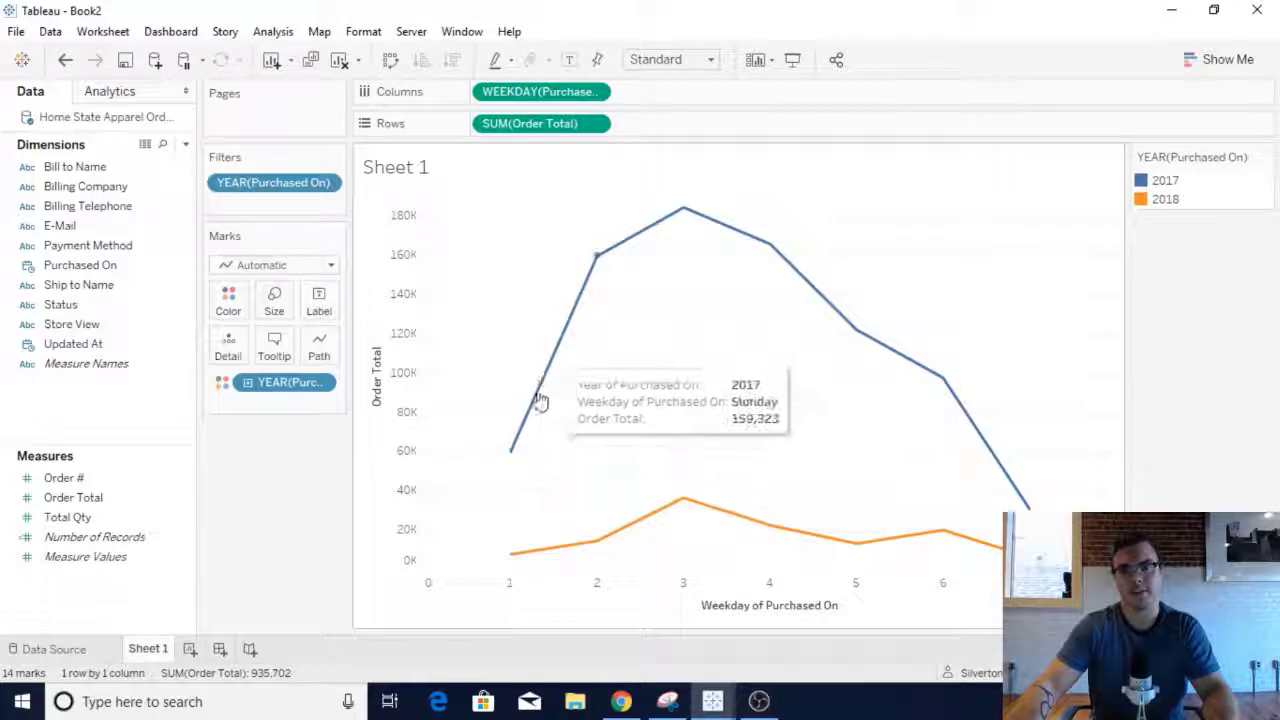
mouse_move(684, 210)
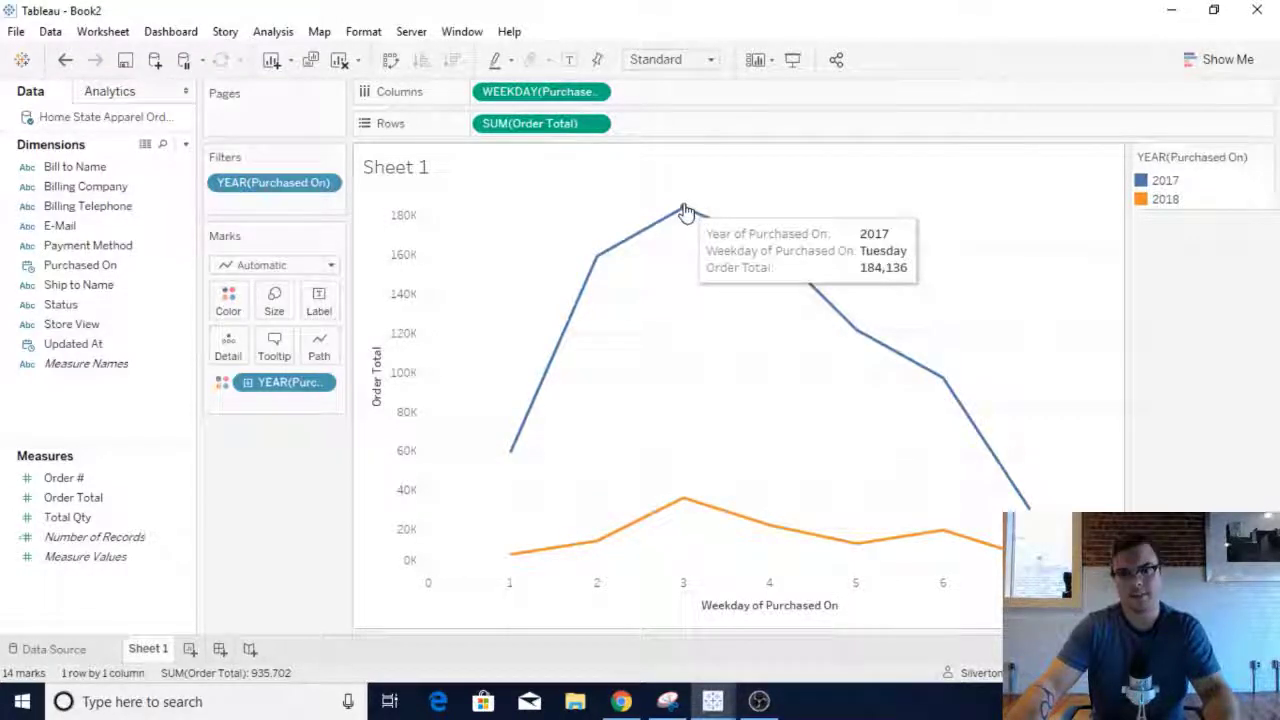
key("F5")
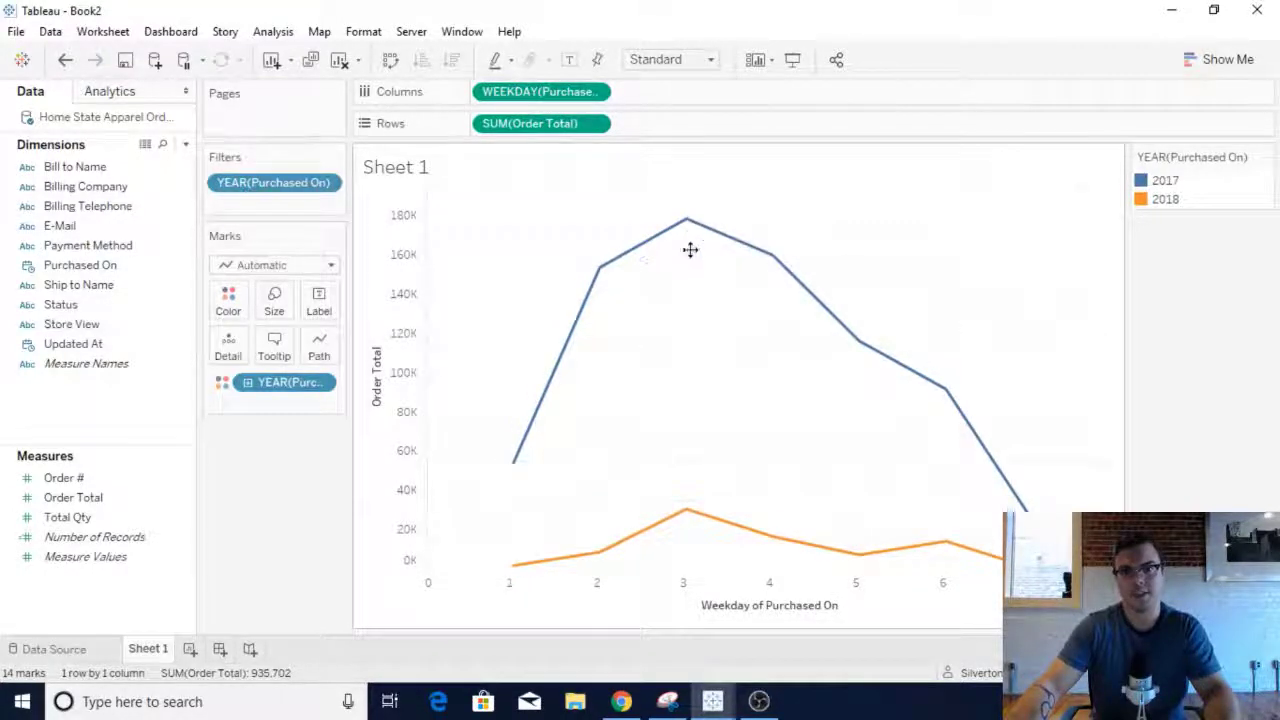
- Pan the chart view to fix both axes, with order total running 0K to 180K
left_click_drag(684, 185, 697, 215)
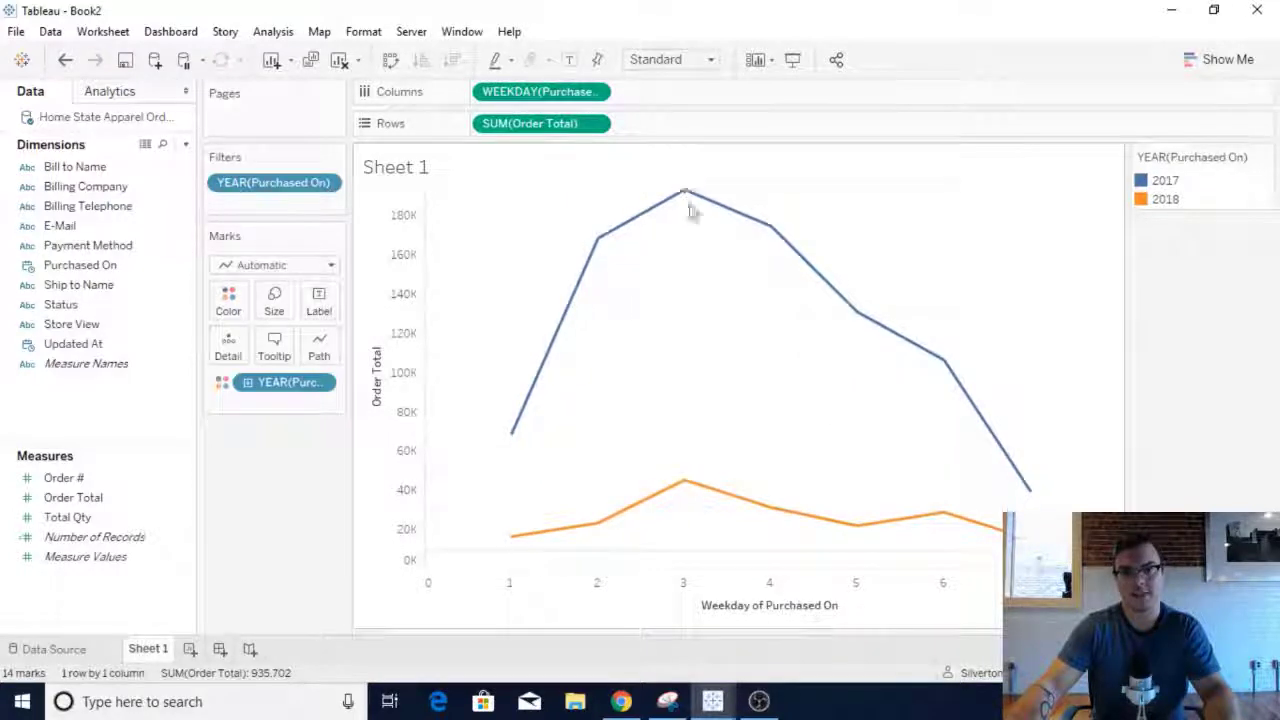